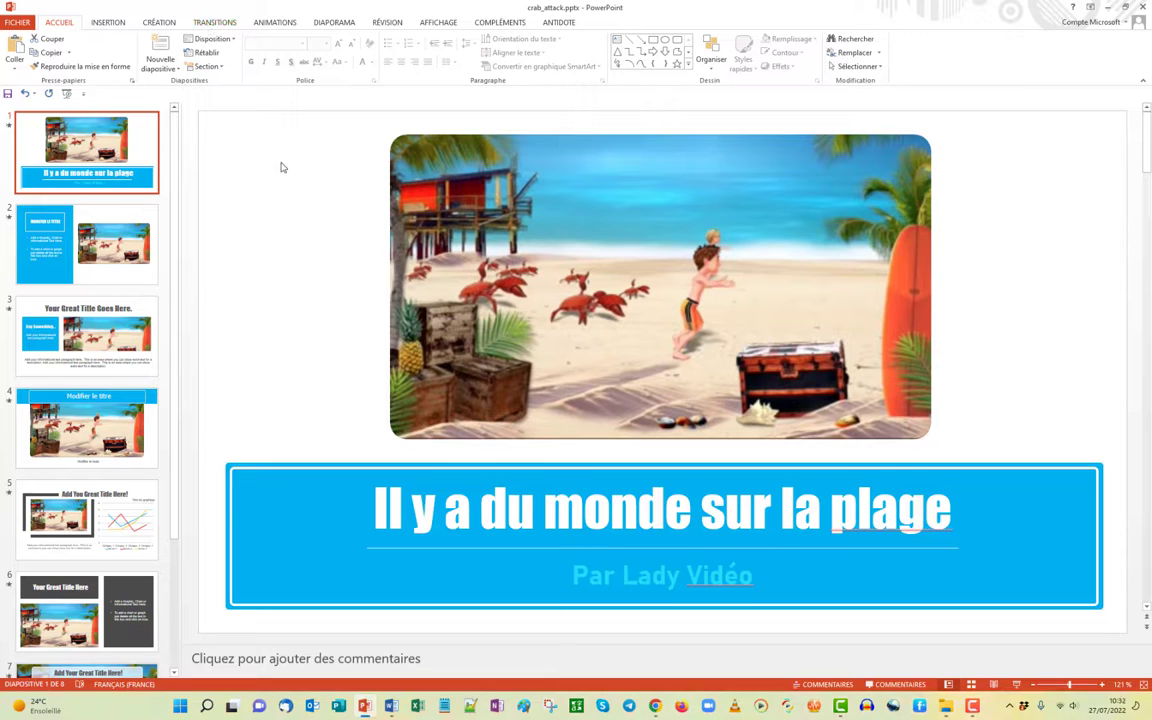
- Show the slide transition settings for the crab_attack.pptx title slide
click(212, 23)
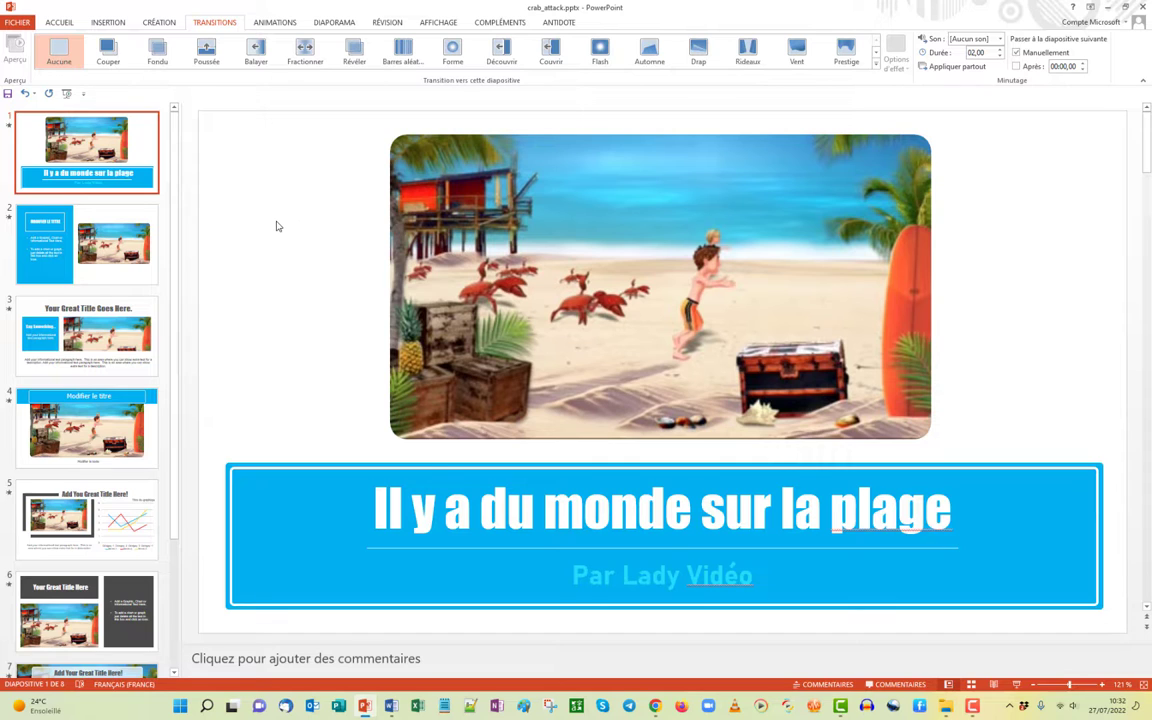
scroll(80, 300, down, 5)
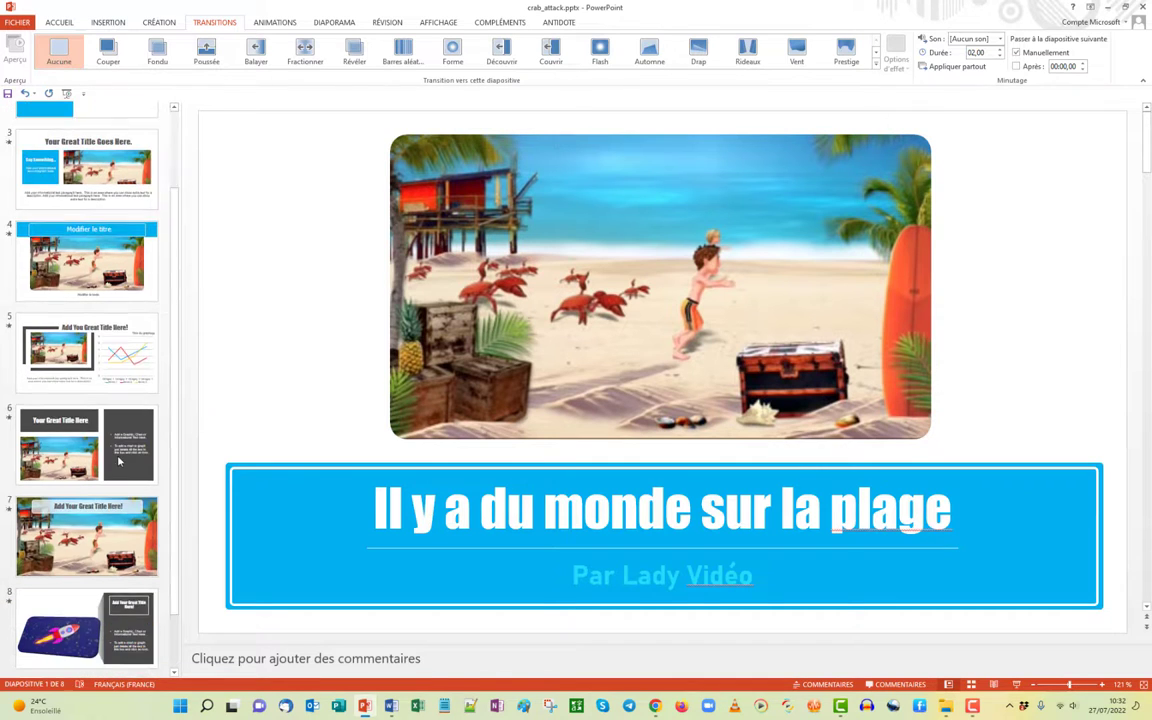
scroll(80, 622, up, 5)
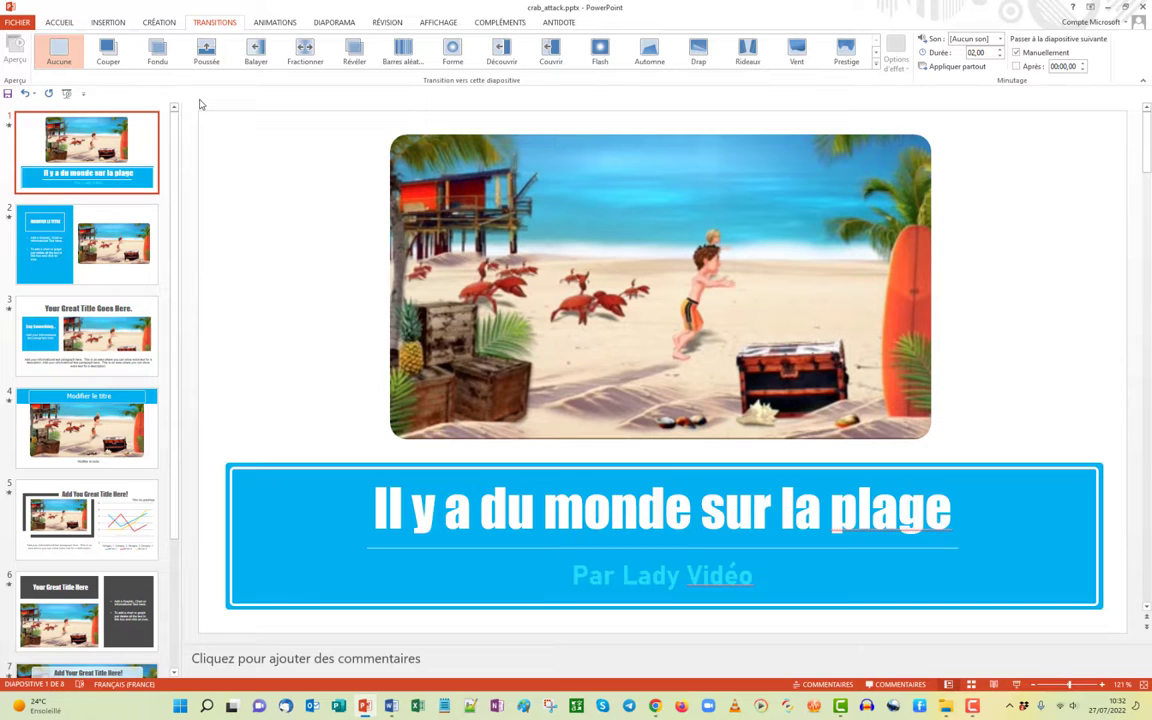
click(15, 25)
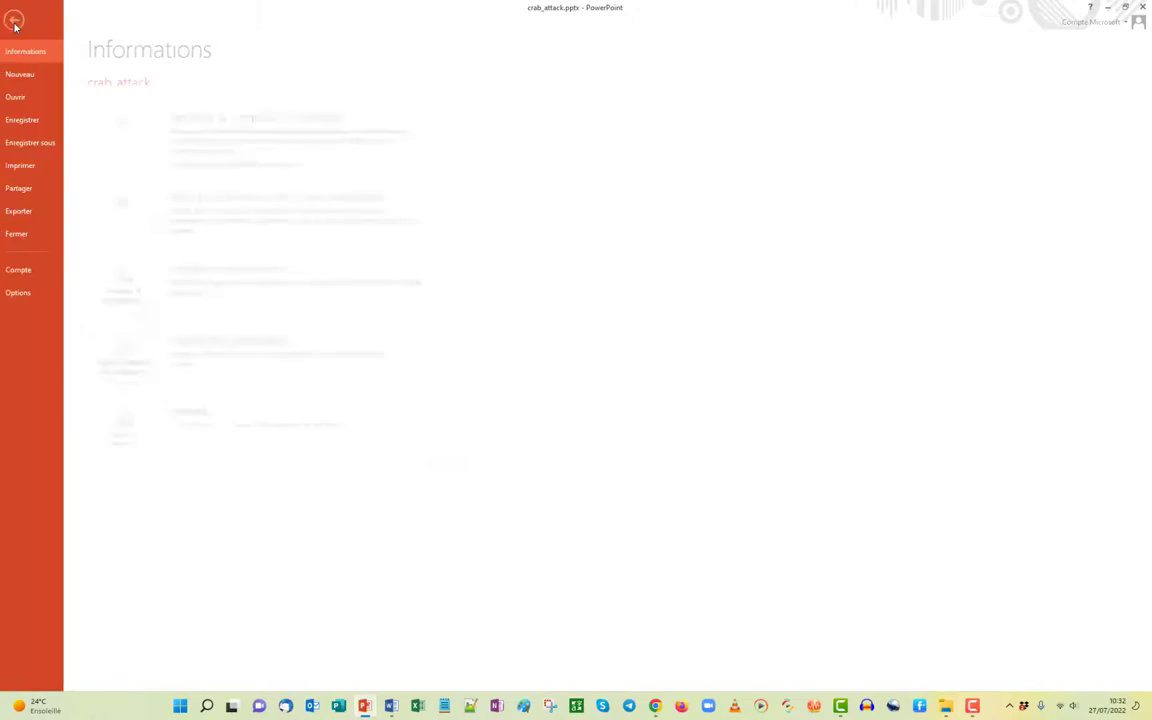
click(16, 24)
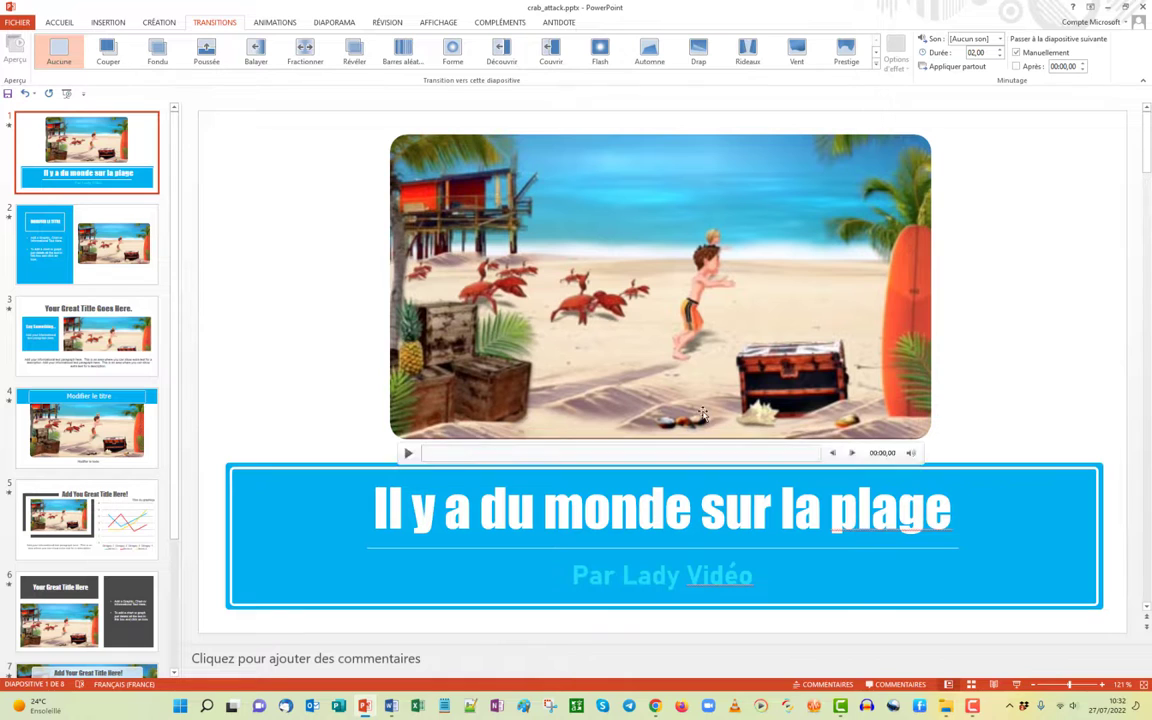
scroll(85, 455, down, 3)
scroll(85, 455, up, 4)
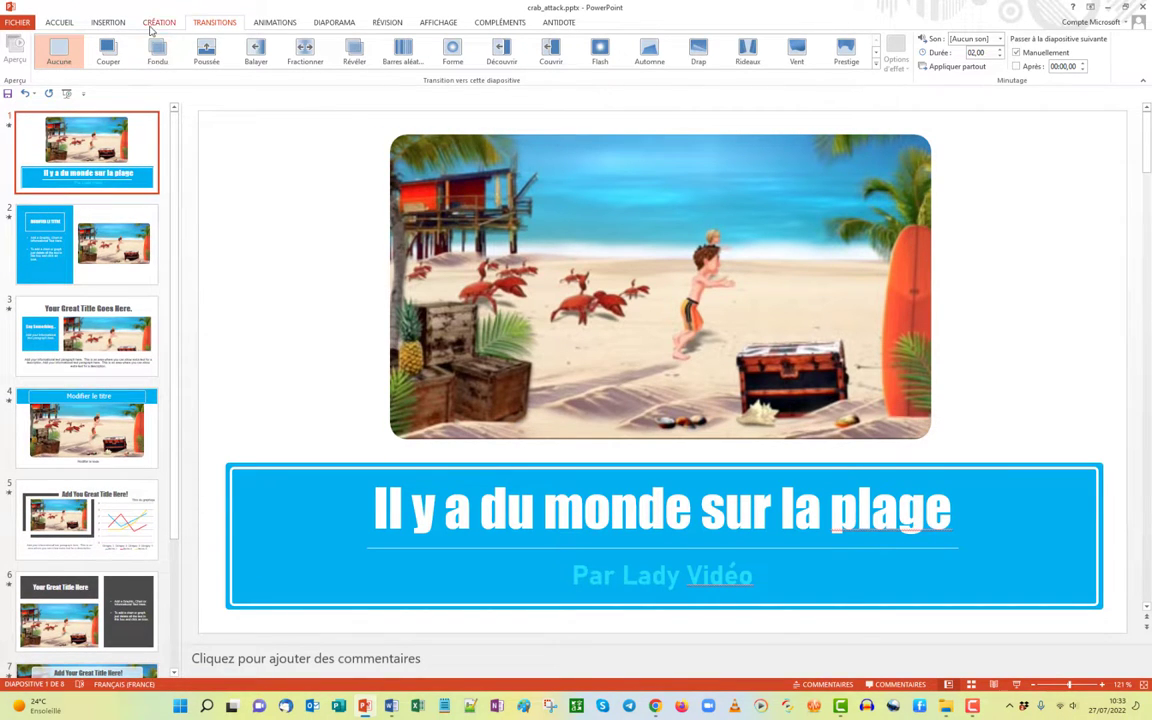
- Set up a video export of crab_attack at Qualité Internet (1280 x 720), with no recorded timings
click(19, 23)
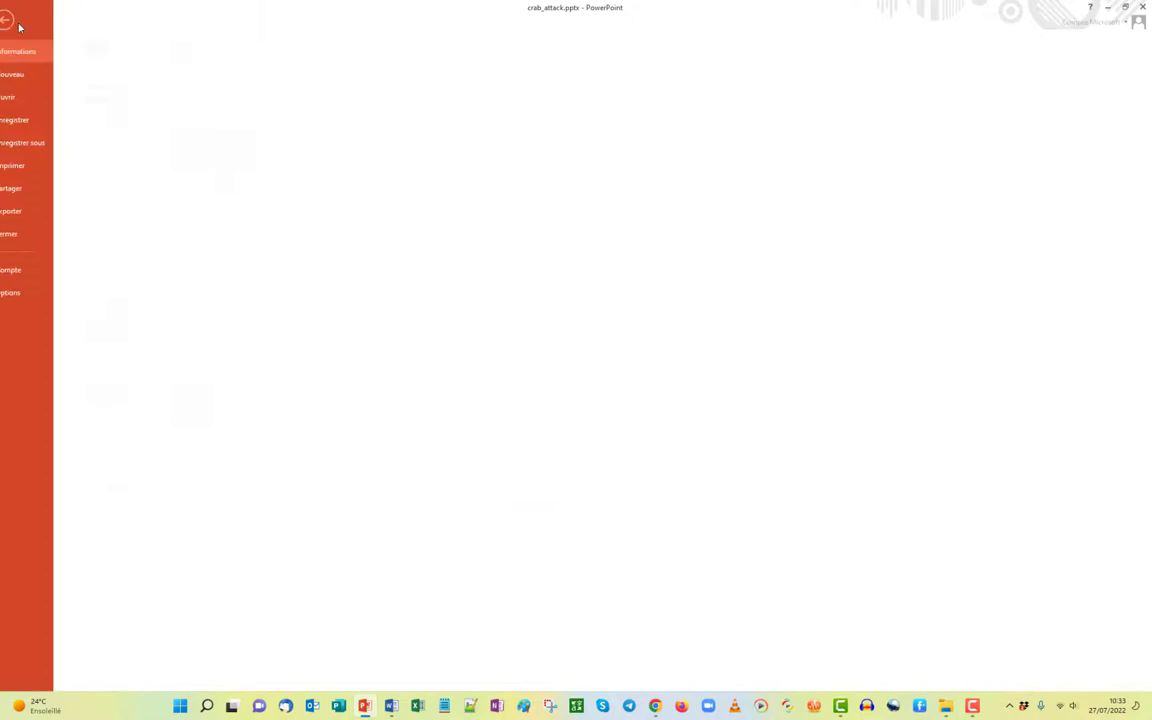
click(30, 211)
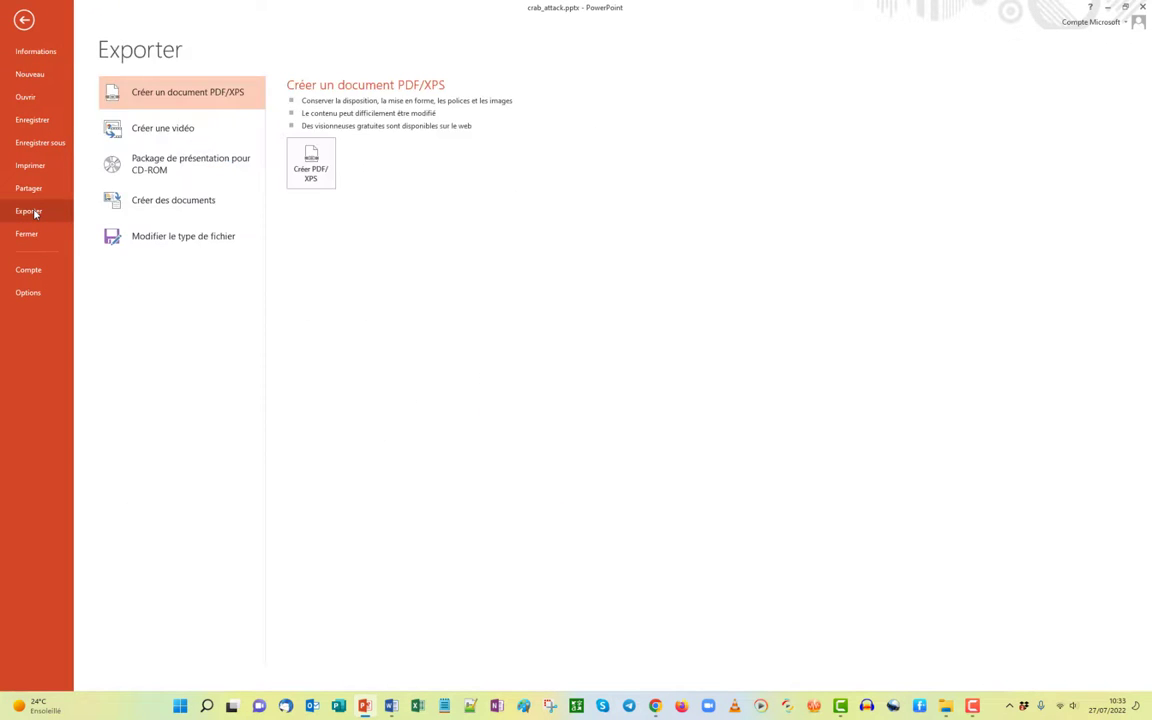
click(178, 136)
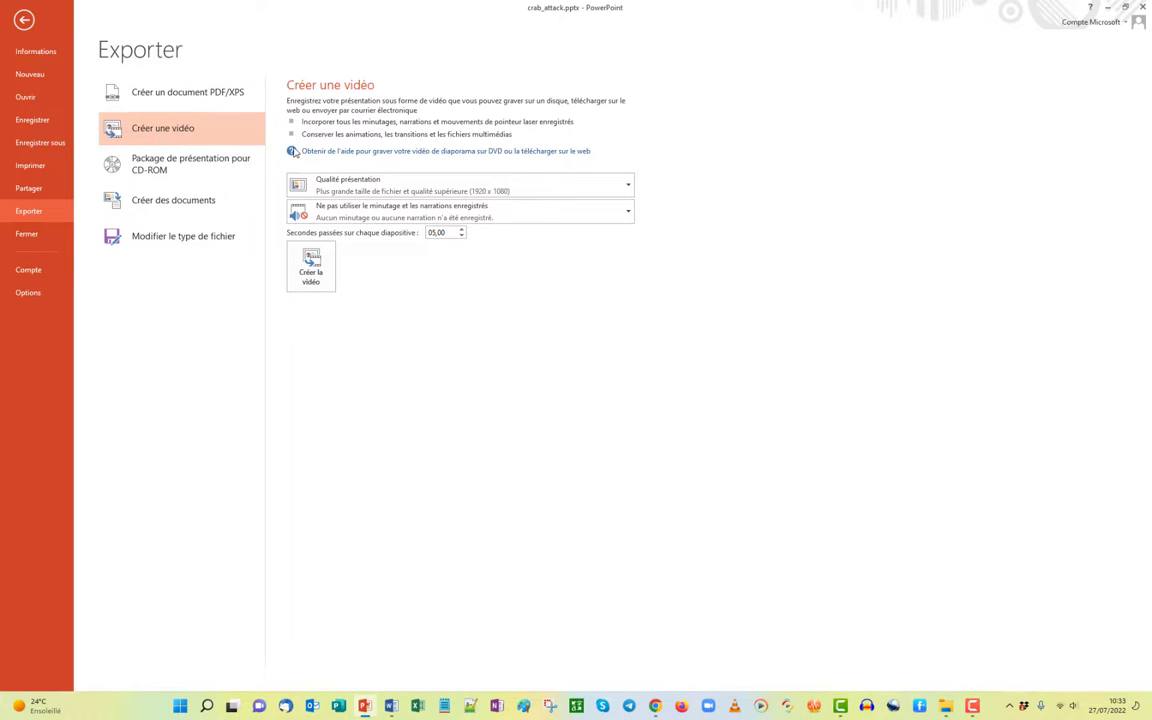
click(629, 189)
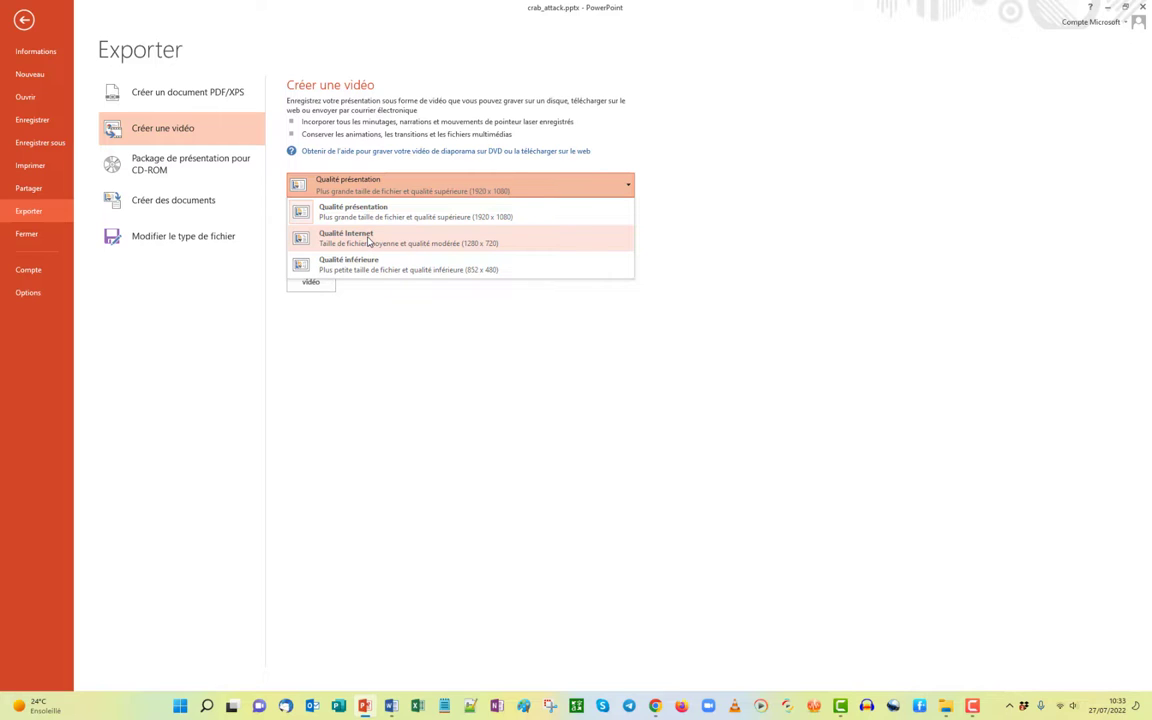
click(369, 241)
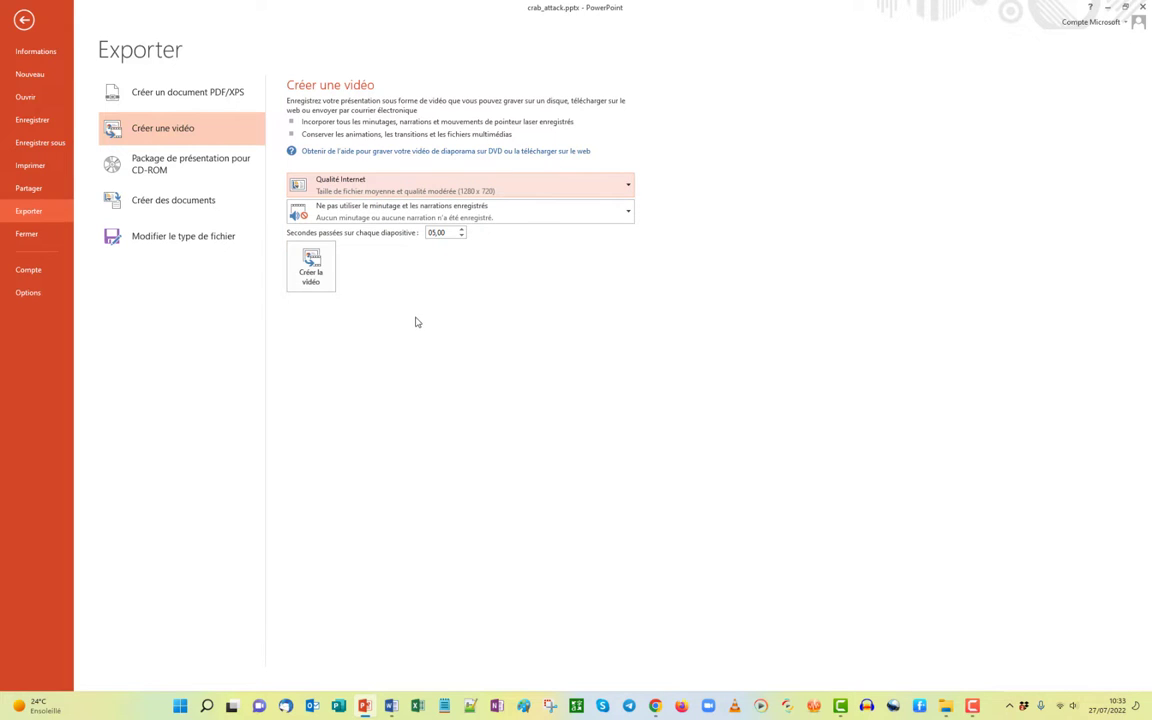
click(634, 222)
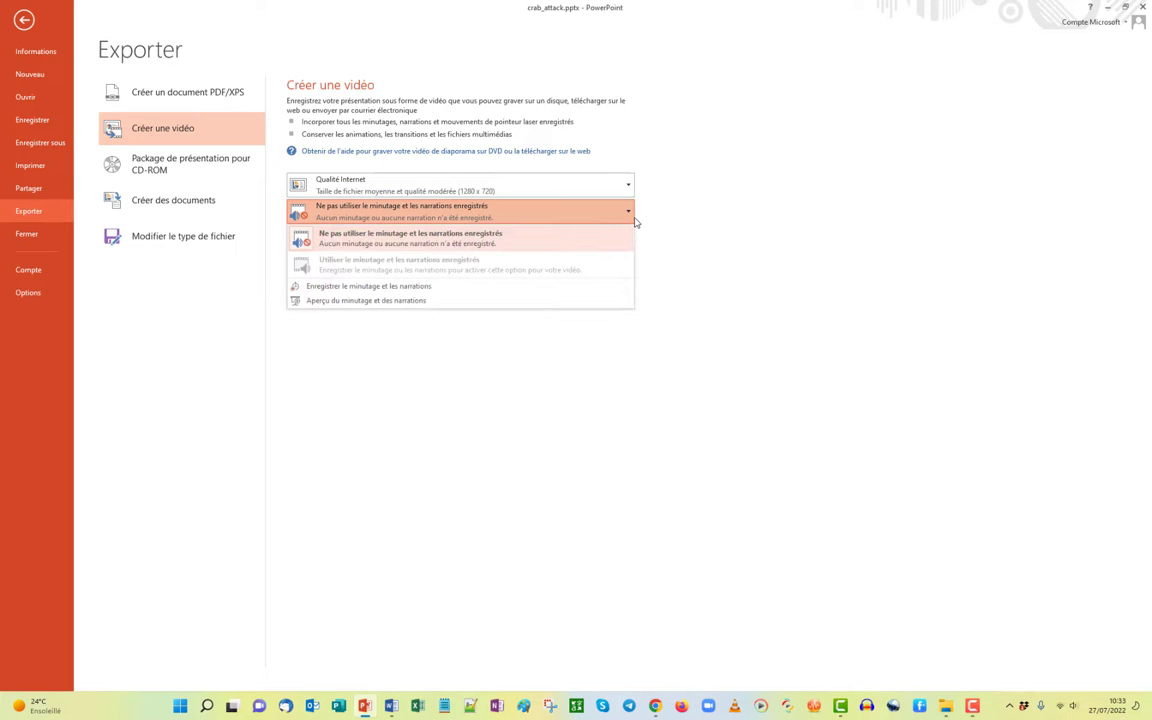
click(478, 375)
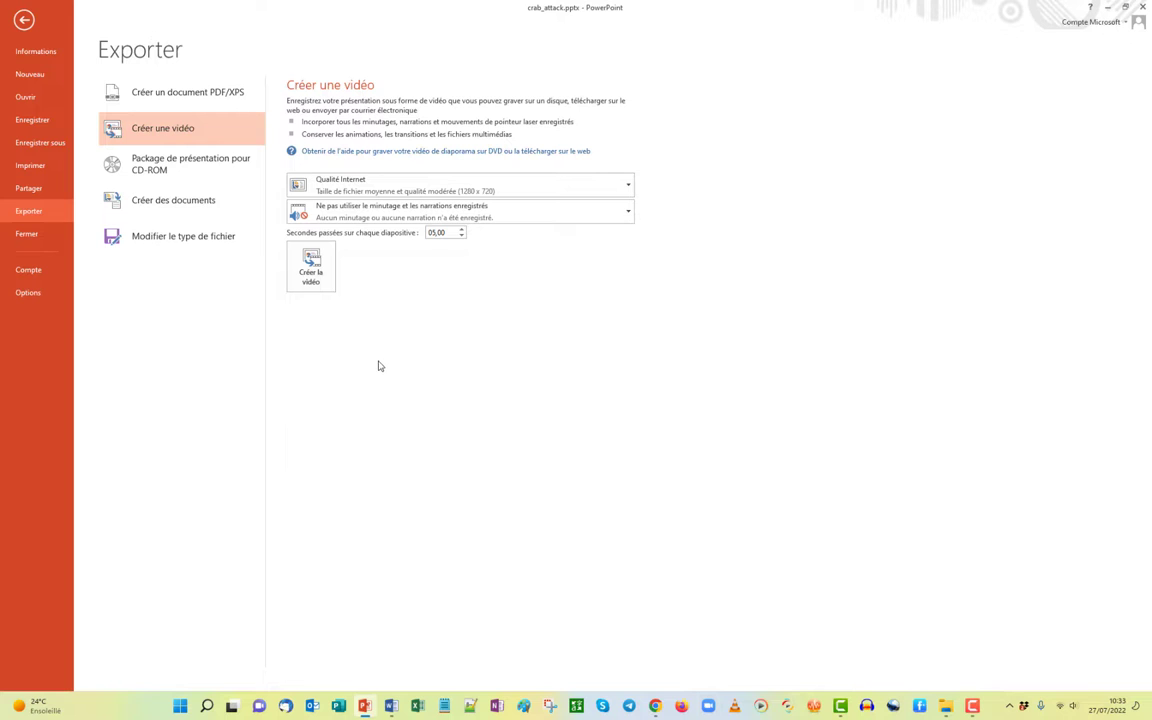
- Create the crab beach video as crab_attack.mp4 in the mini formation folder
click(312, 262)
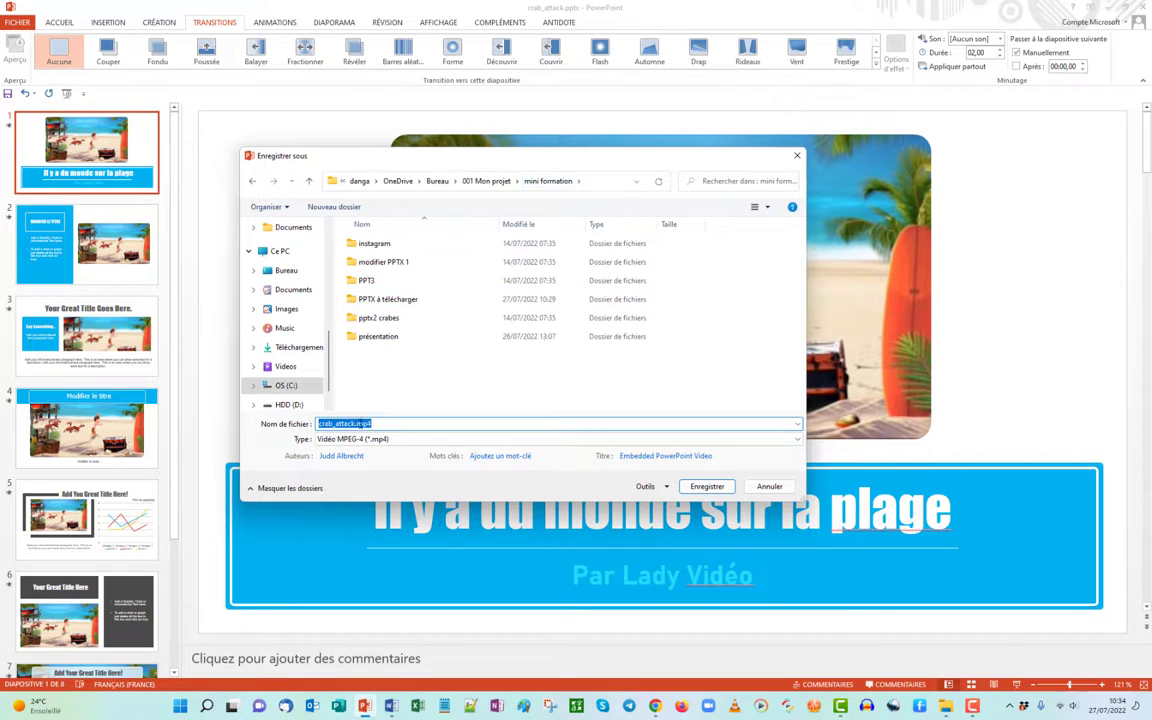
click(716, 487)
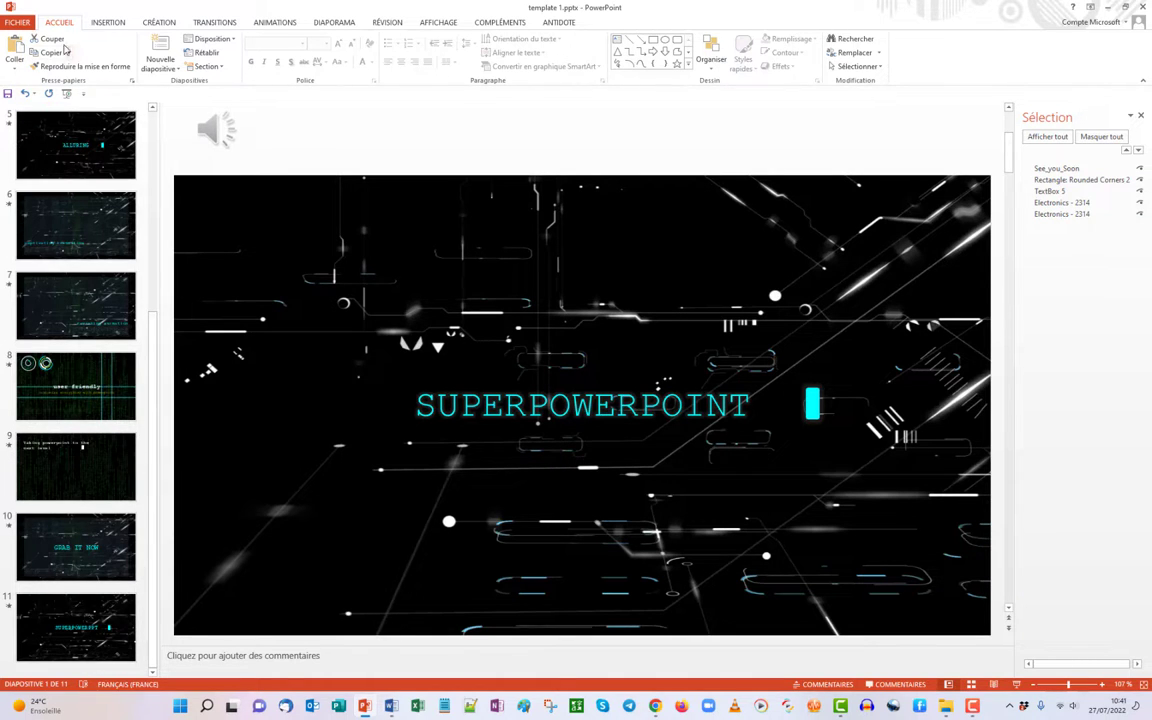
- Export template 1.pptx as a Qualité Internet 1280 x 720 video, reaching its save prompt
click(14, 24)
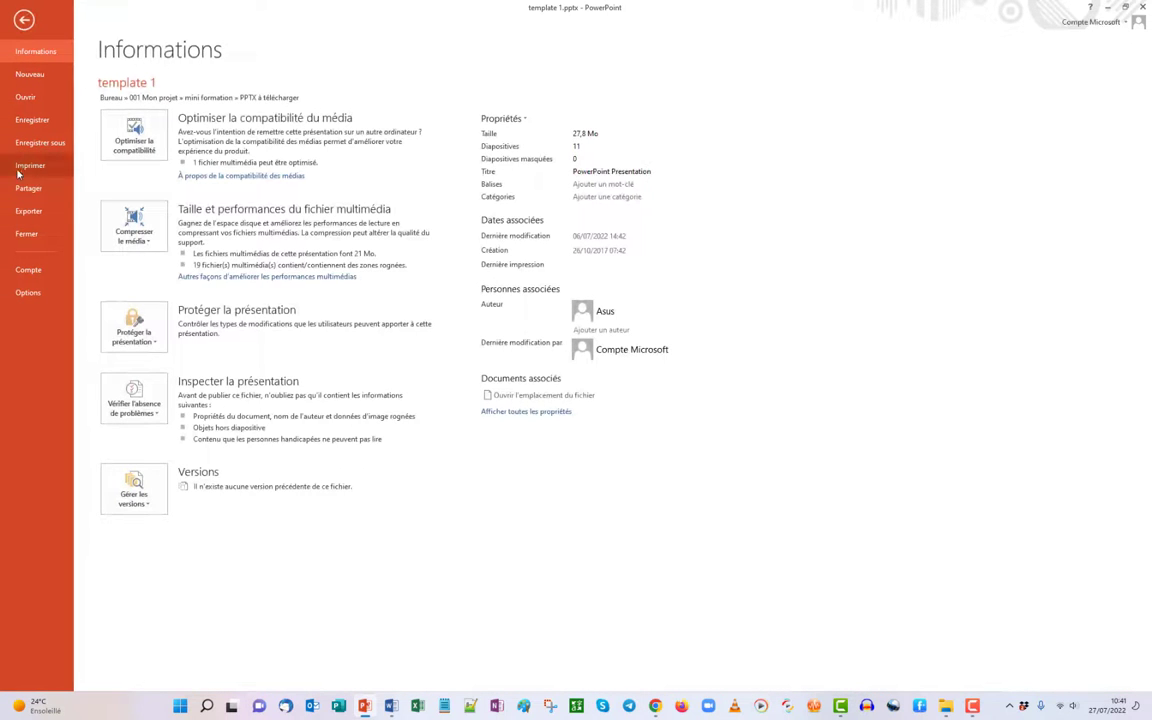
click(24, 211)
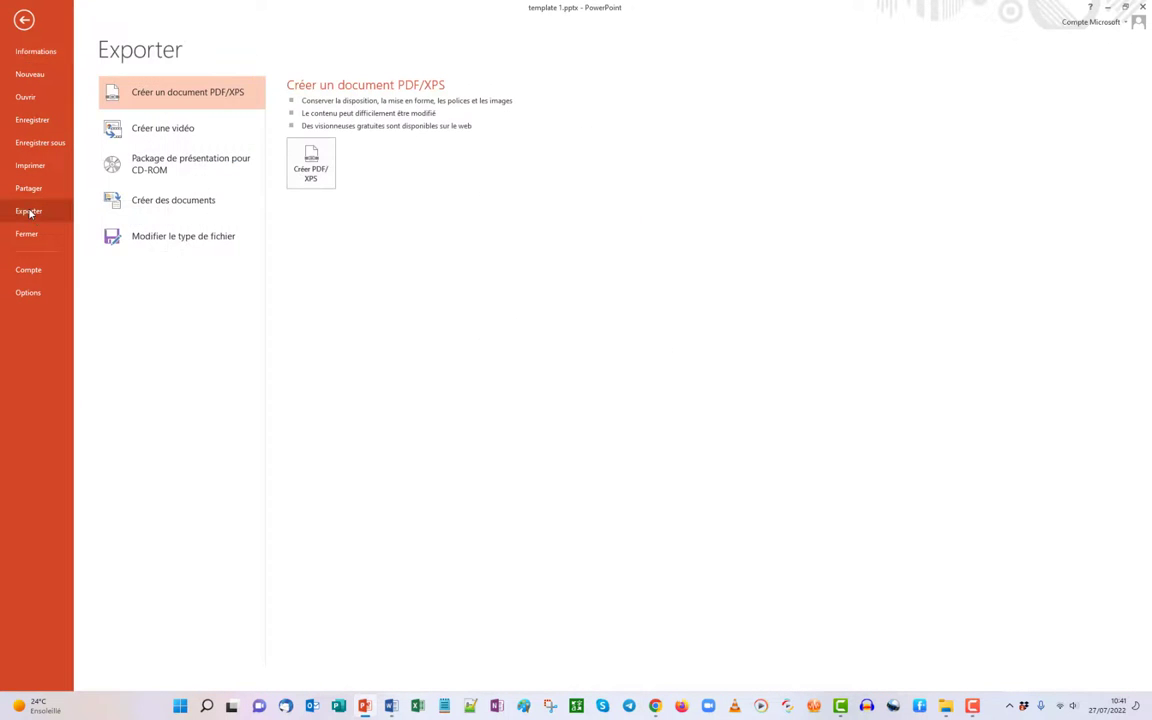
click(153, 137)
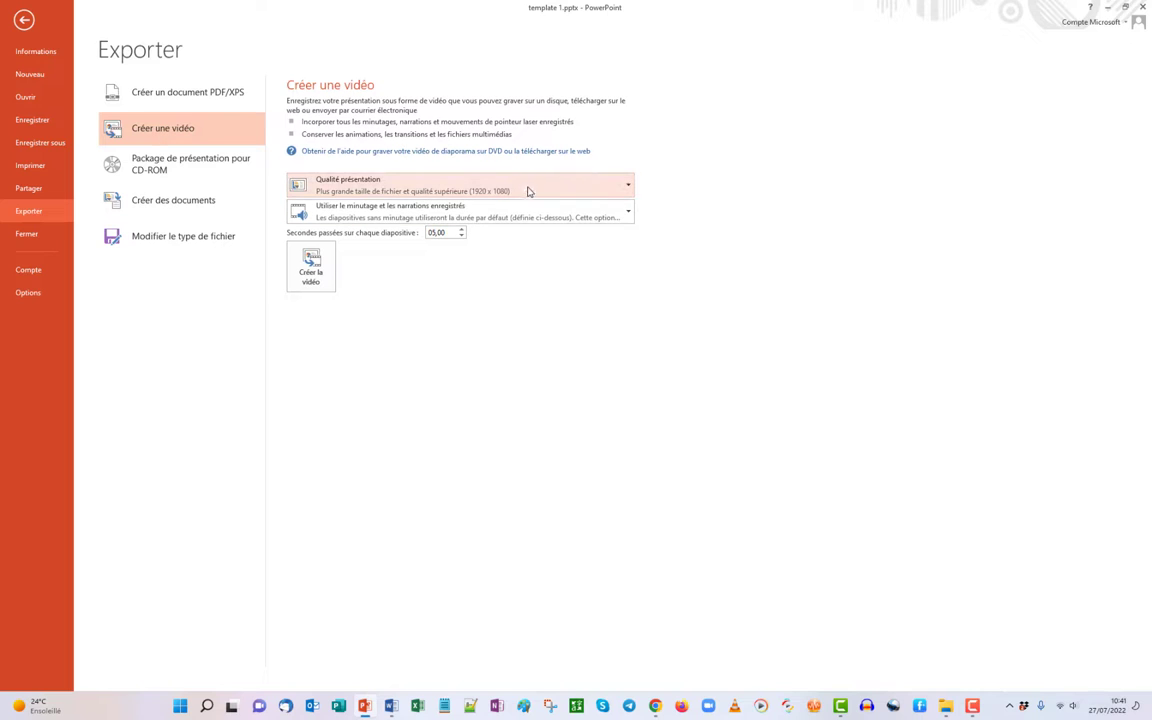
click(619, 190)
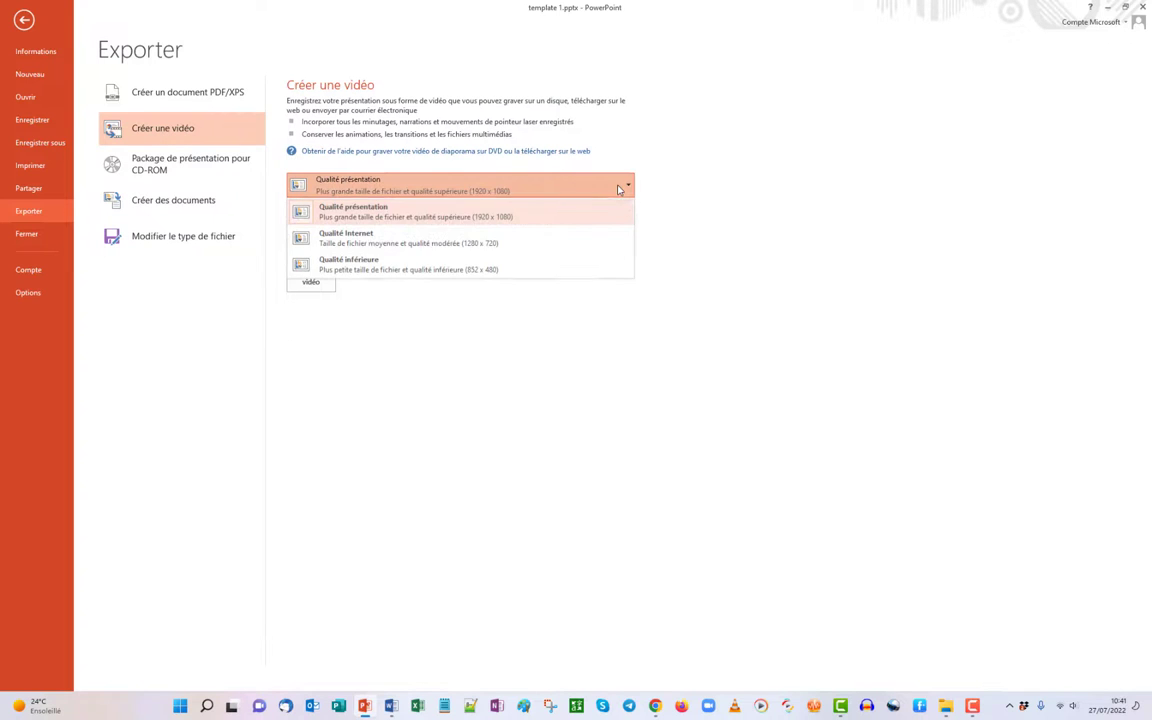
click(374, 240)
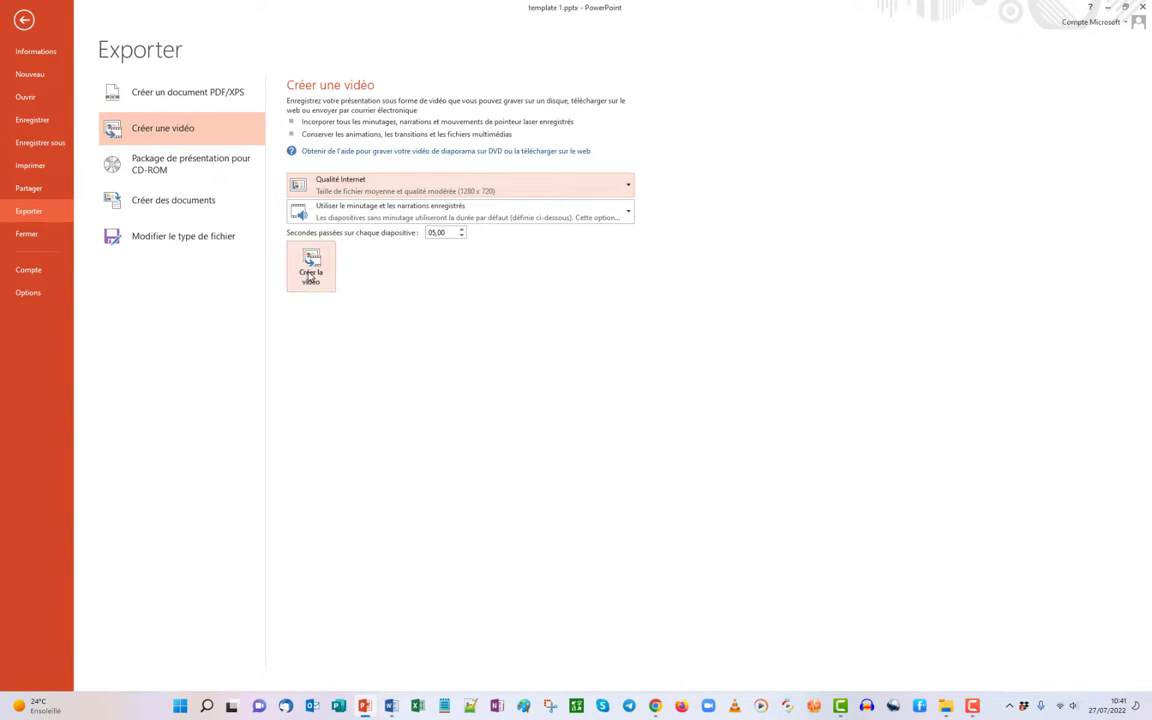
click(310, 277)
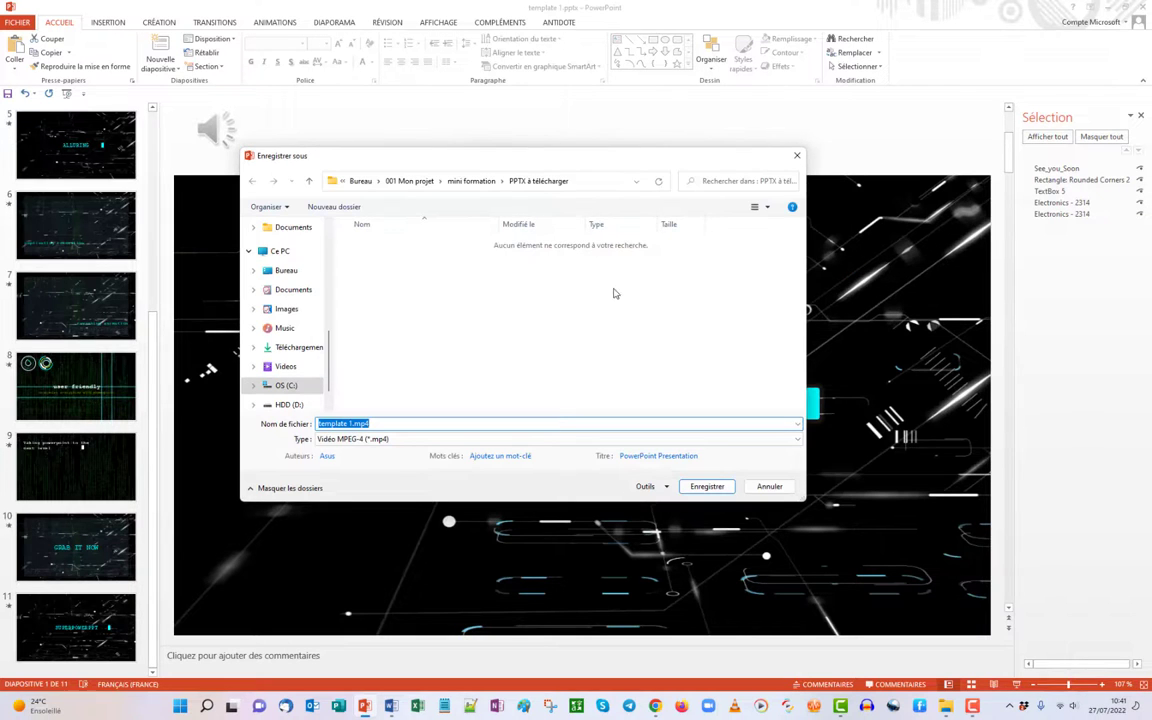
- Save template 1.mp4 into mini formation and let the export finish, then play it in VLC
click(471, 181)
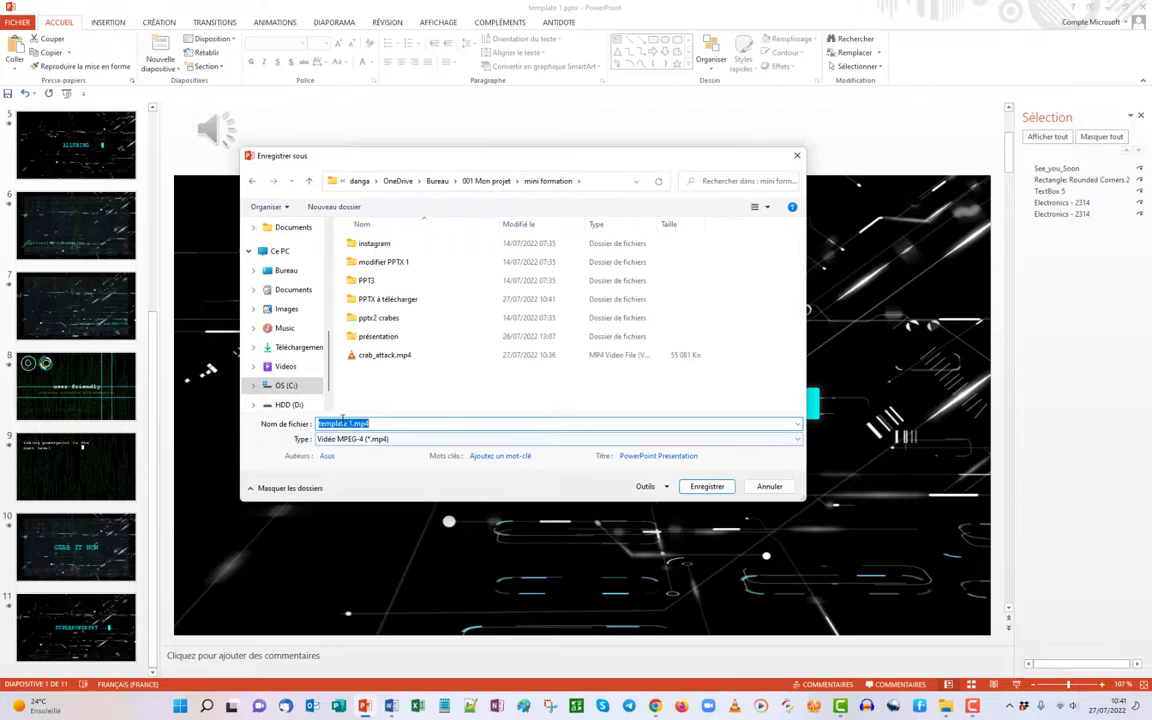
click(704, 486)
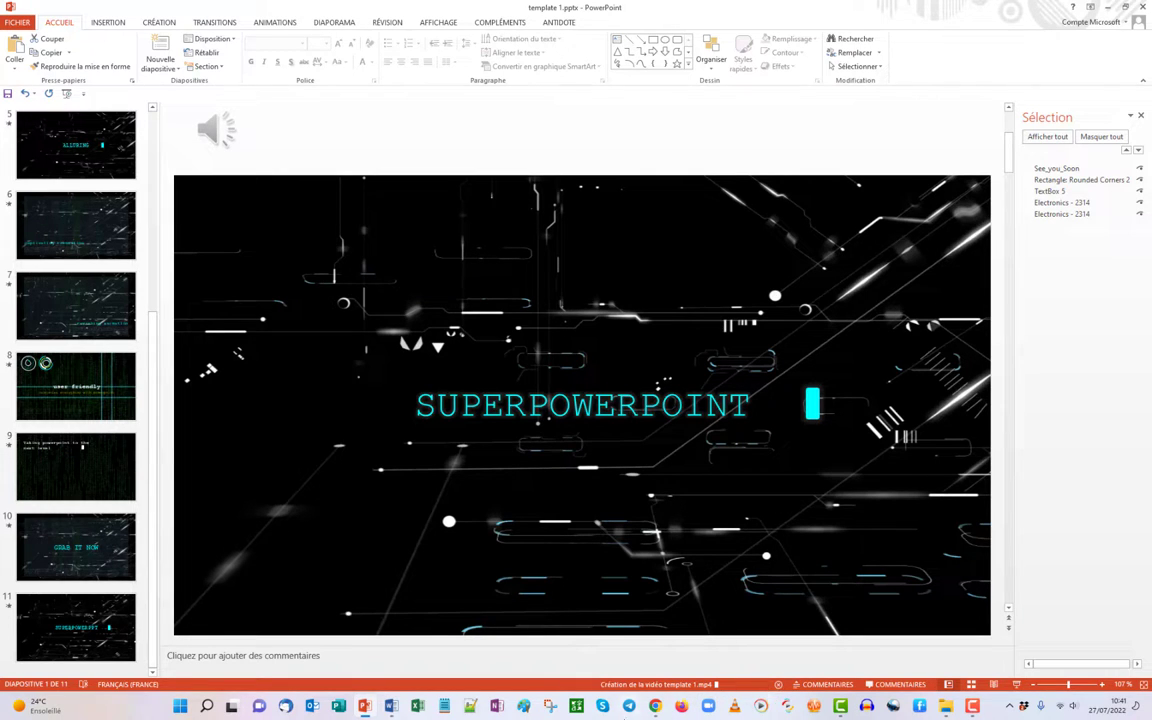
click(1018, 708)
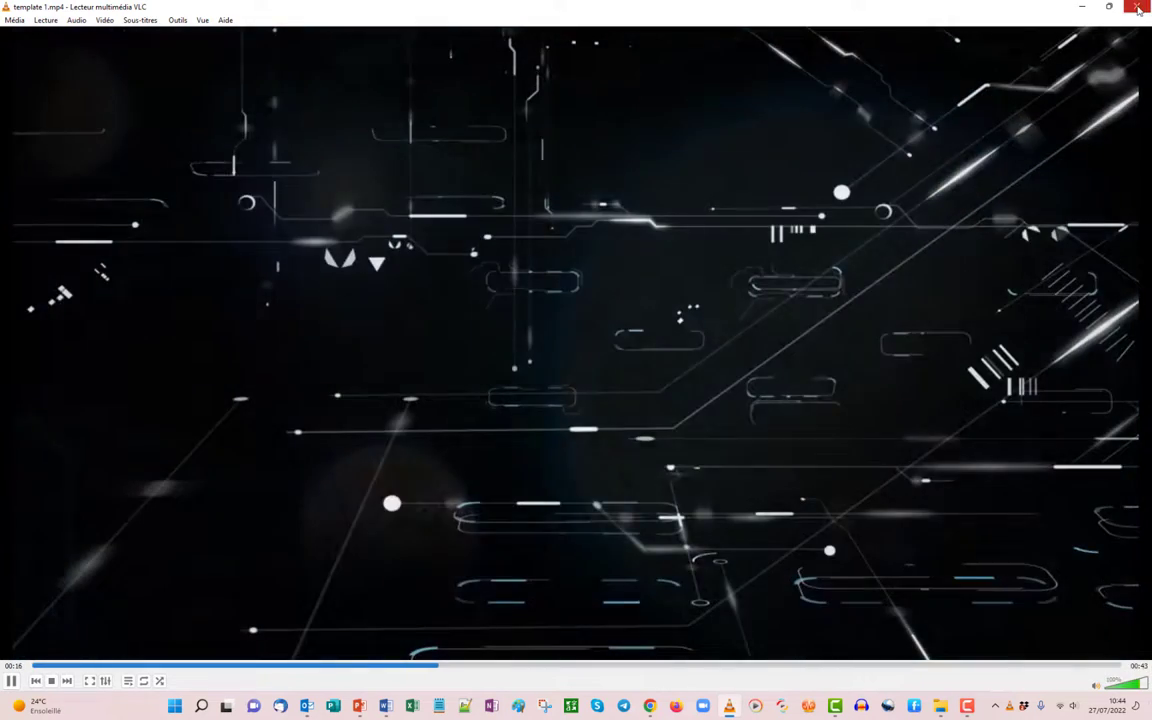
click(1136, 6)
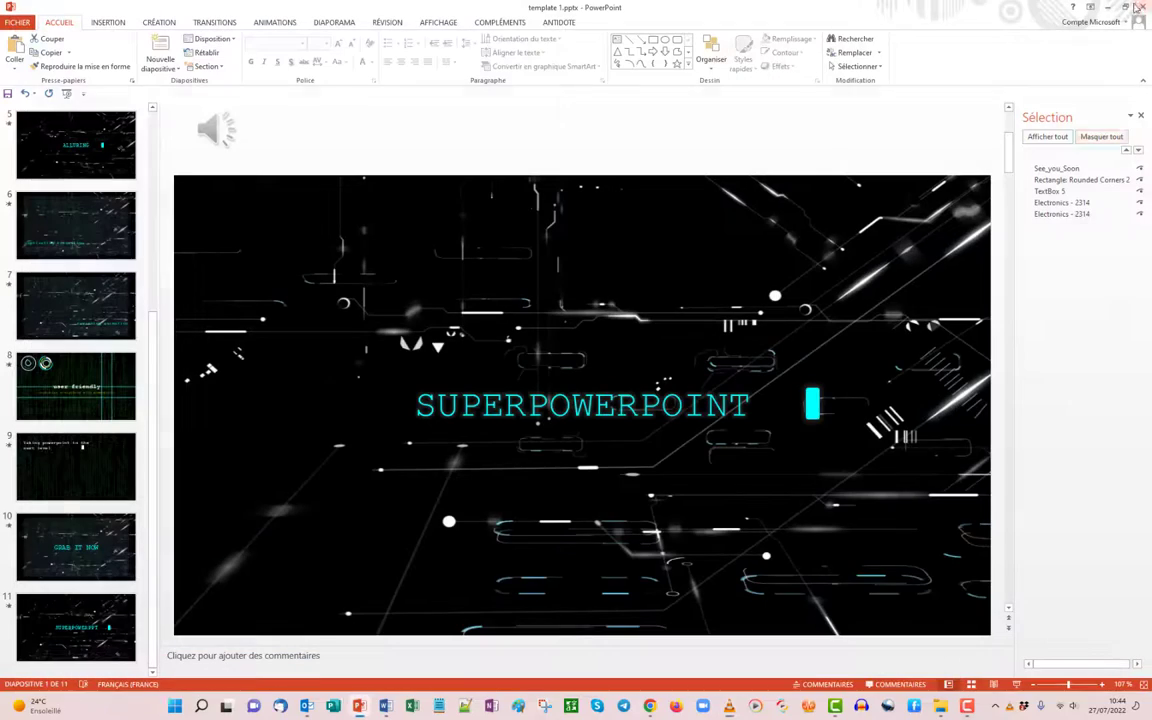